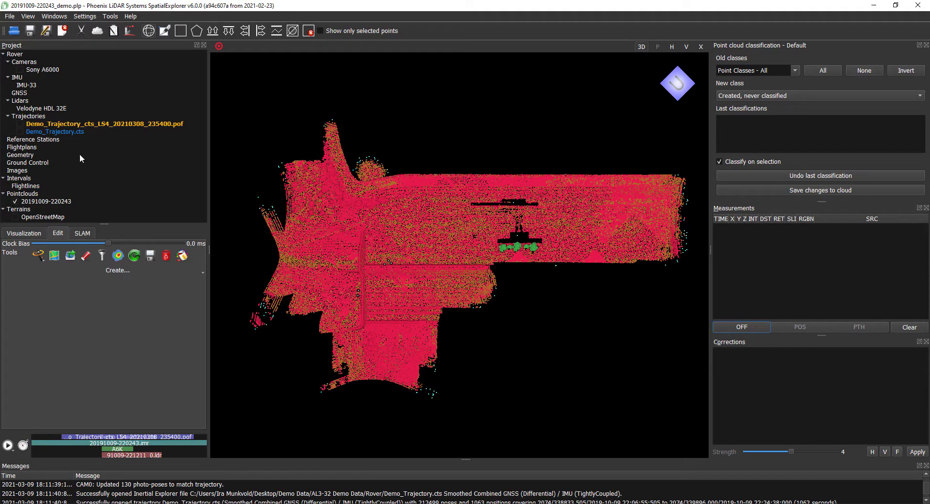
Step: Open the Load data file dialog from the toolbar icon
left_click(14, 31)
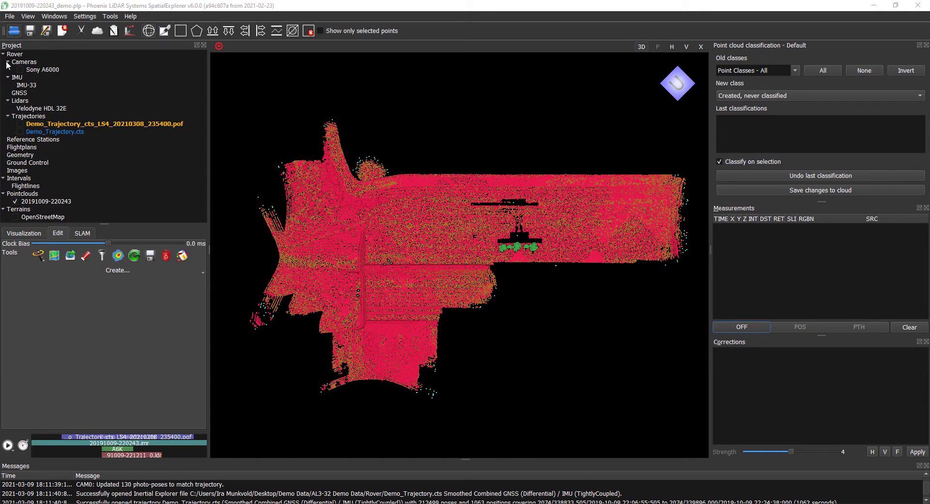
Step: Open NAD83_UTM11N_Duarte_GCPs_Terra_GROUND_PENZ_with_Type.gcp to preview its GCP import table
left_click(418, 132)
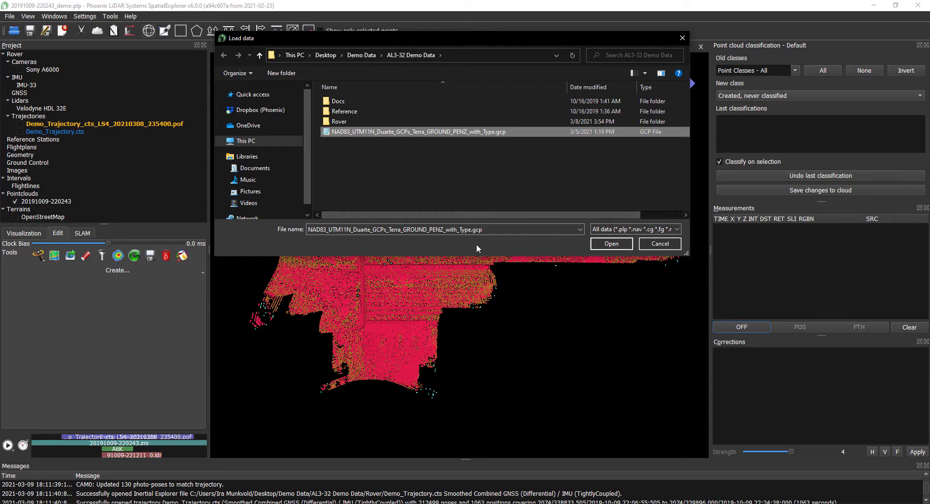
left_click(611, 244)
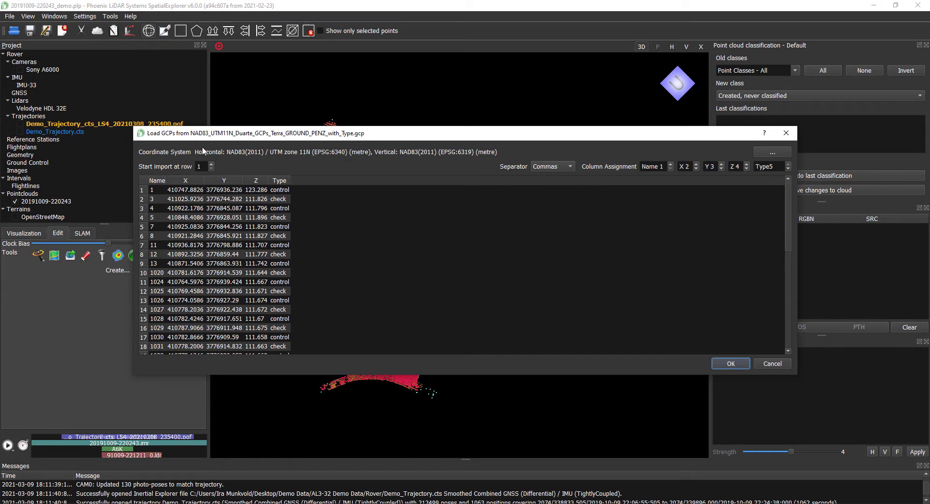
left_click(774, 152)
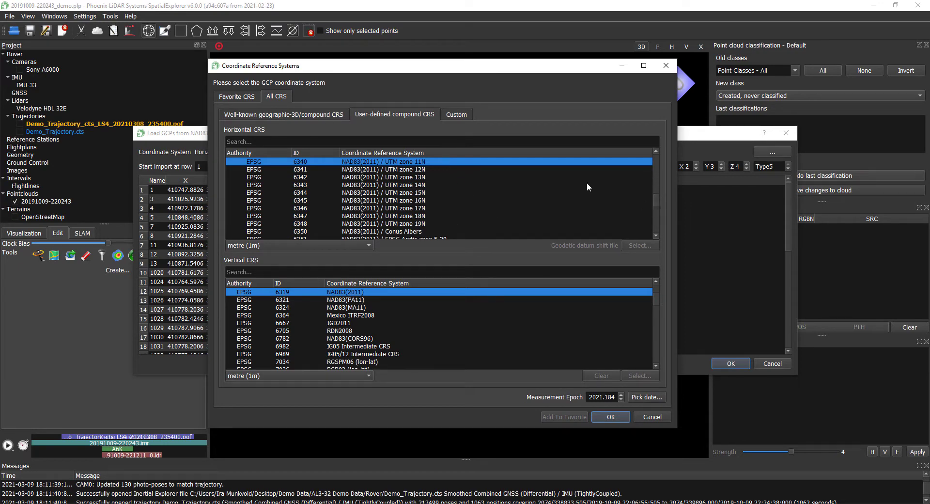
scroll(389, 209, "down", 15)
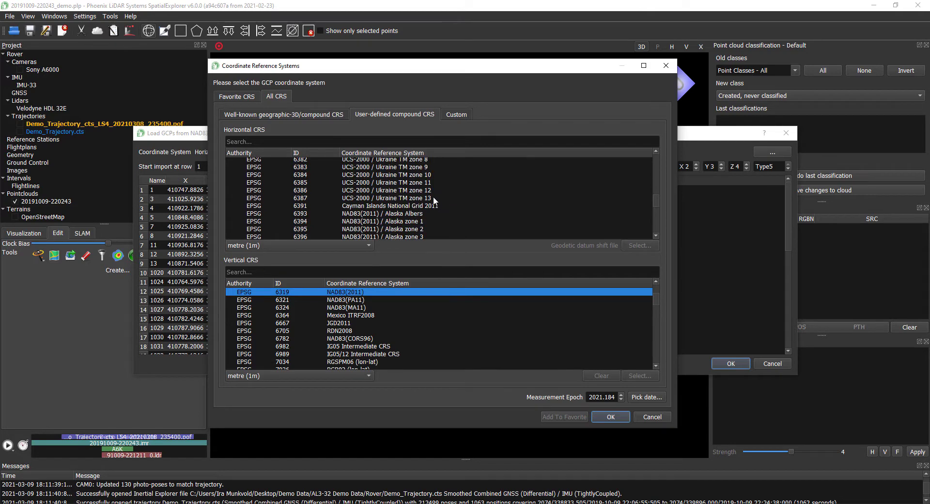
scroll(428, 197, "down", 7)
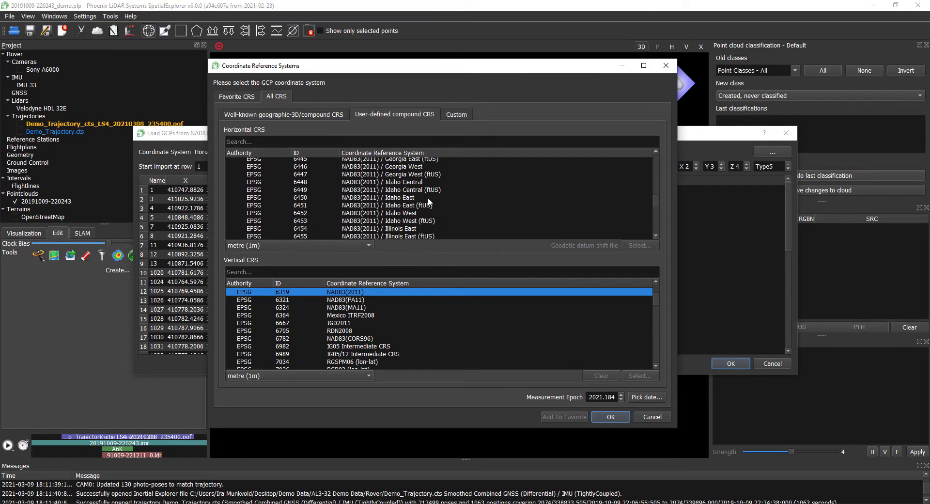
scroll(420, 210, "up", 20)
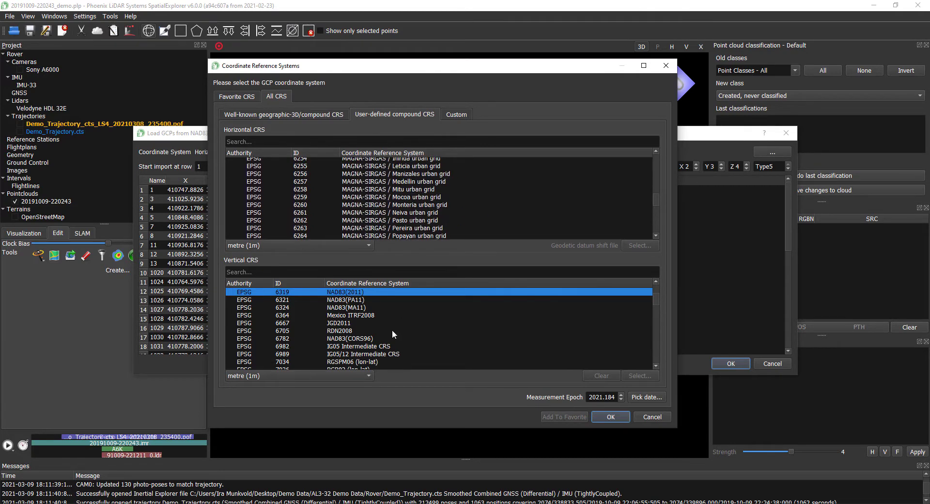
scroll(409, 318, "down", 4)
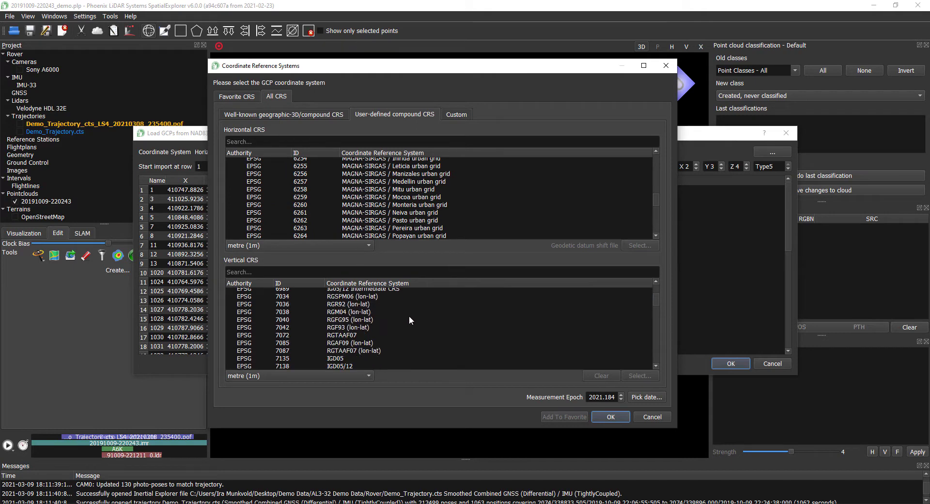
scroll(408, 316, "up", 3)
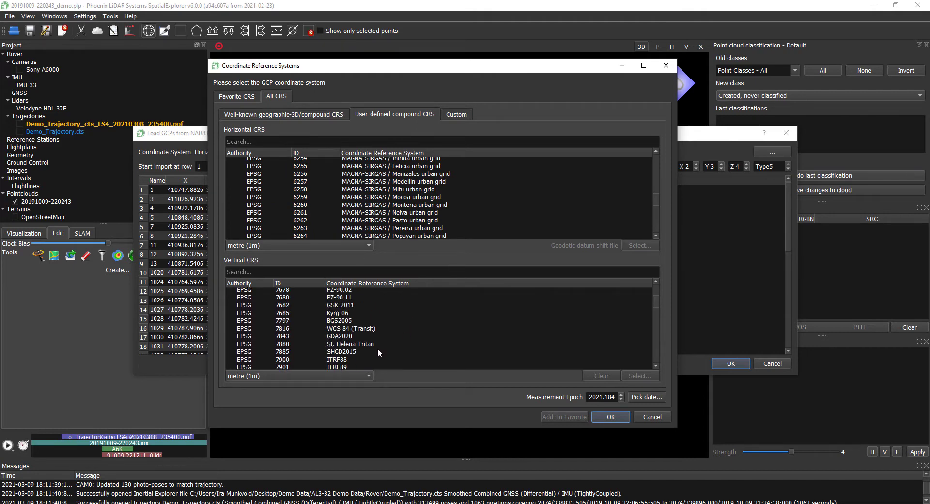
scroll(394, 342, "up", 5)
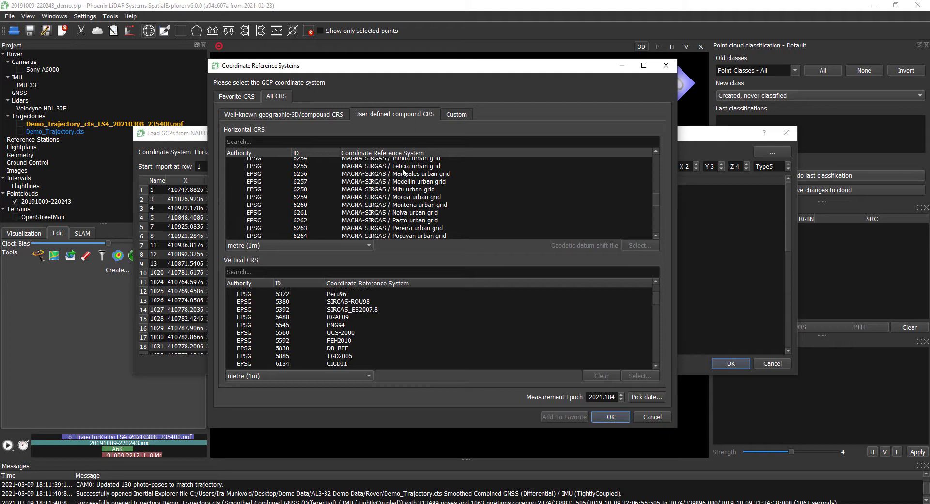
left_click(448, 116)
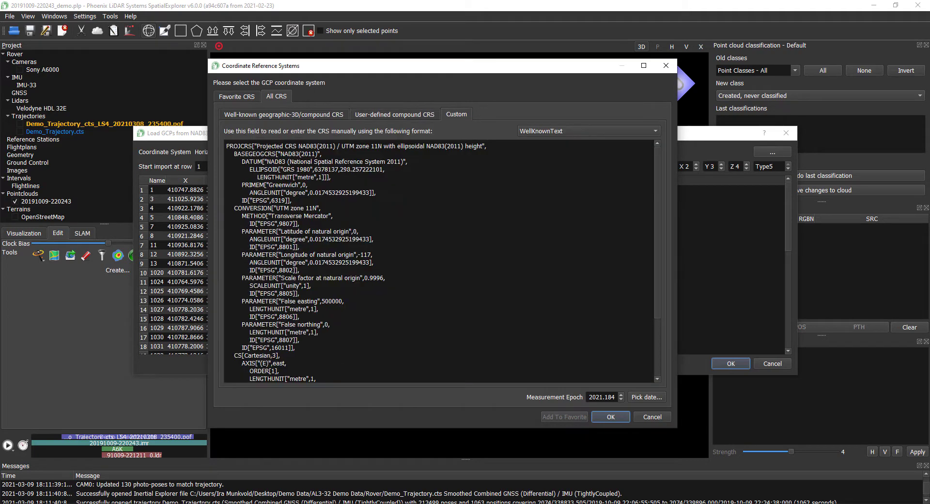
left_click(558, 132)
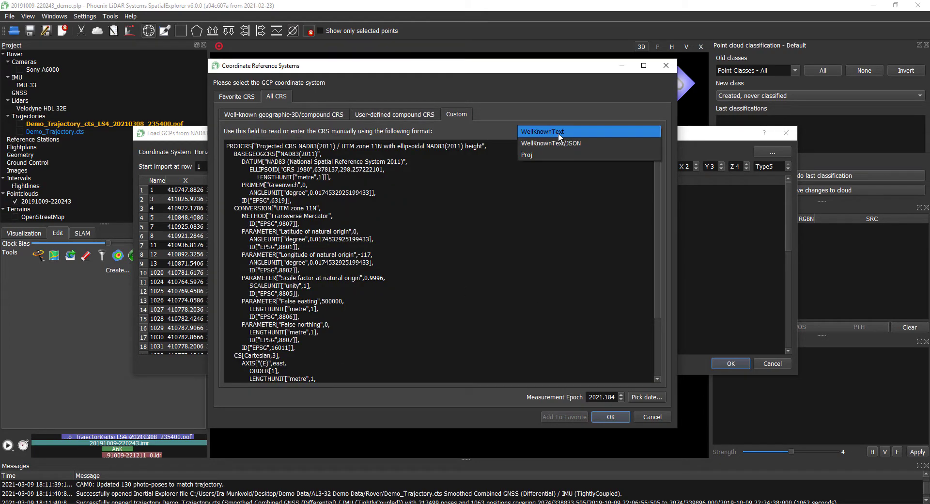
left_click(501, 127)
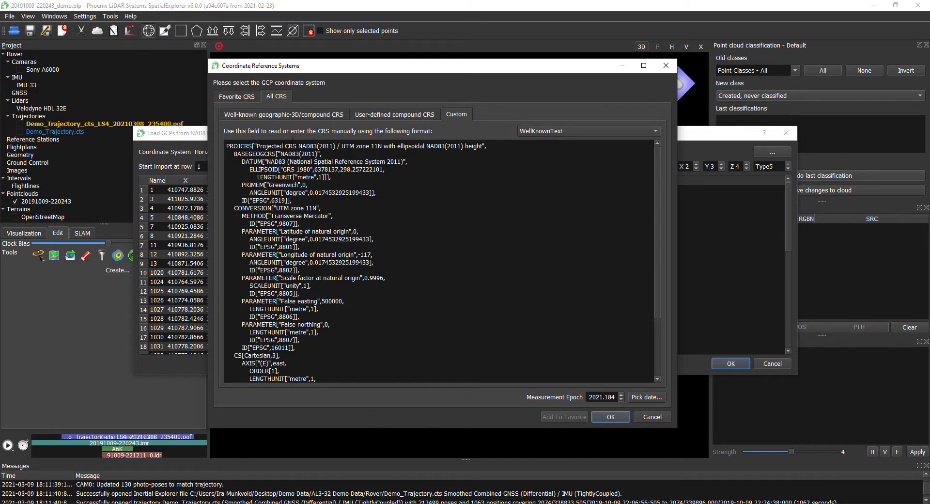
left_click(244, 116)
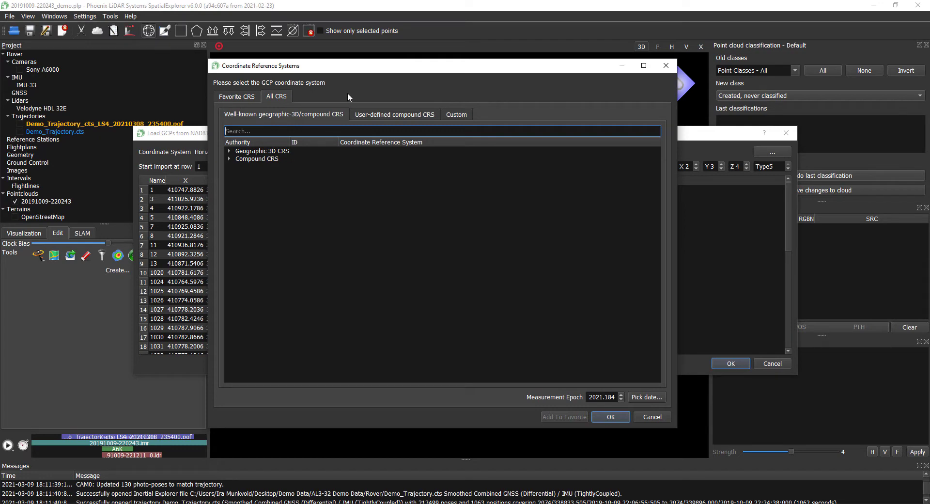
left_click(231, 96)
left_click(284, 126)
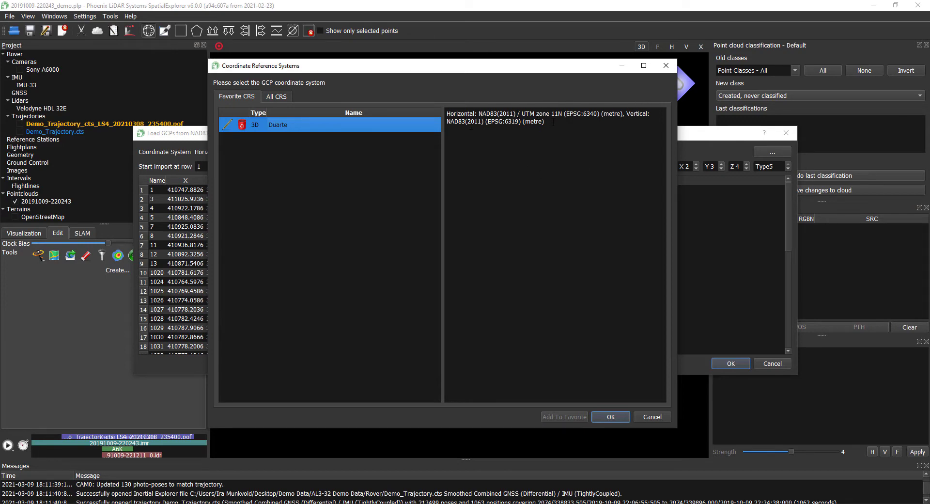
left_click(620, 415)
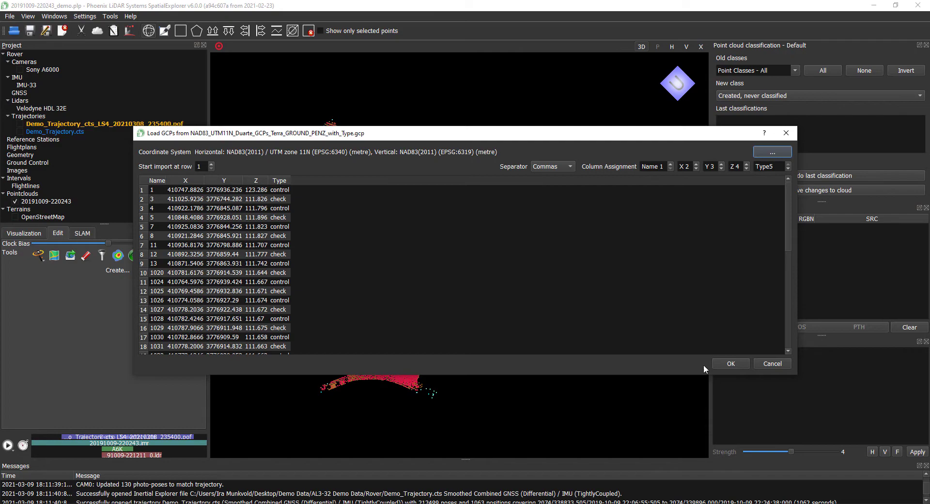
Step: Import the Duarte GCPs, list them under Ground Control, and launch Align to GCPs
left_click(731, 363)
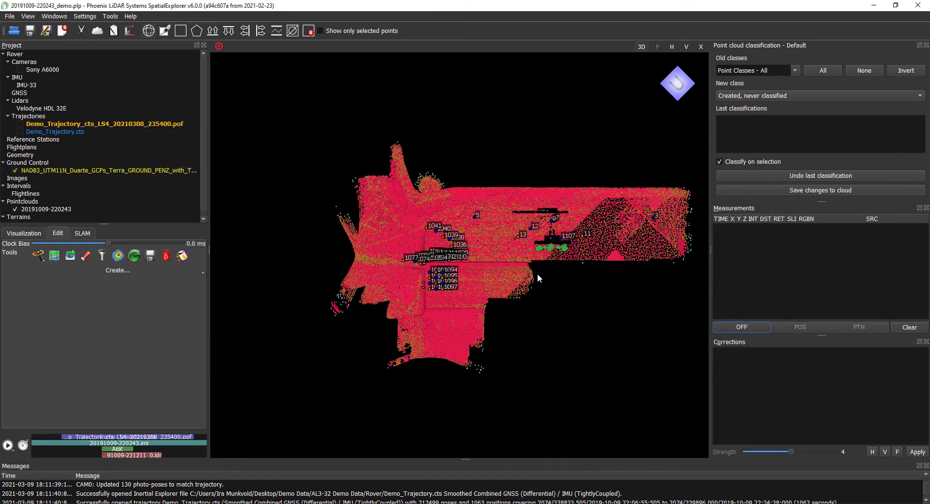
left_click_drag(493, 225, 483, 348)
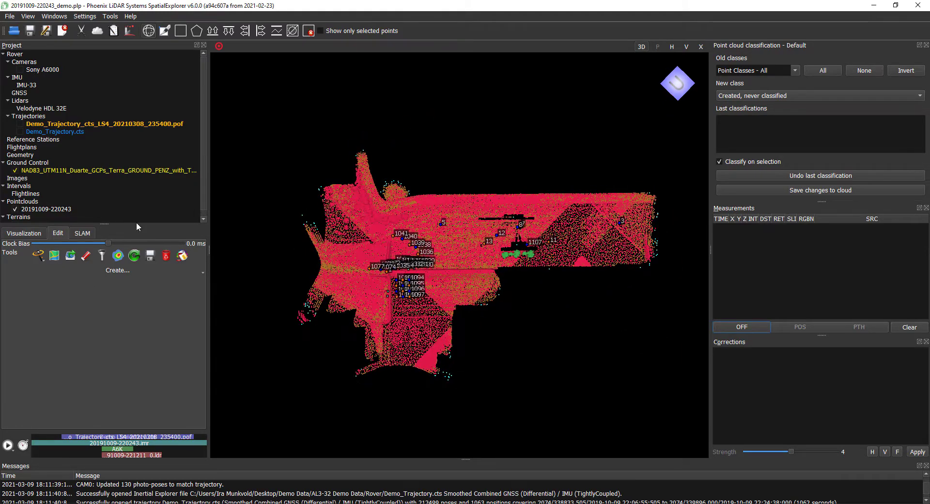
left_click(119, 170)
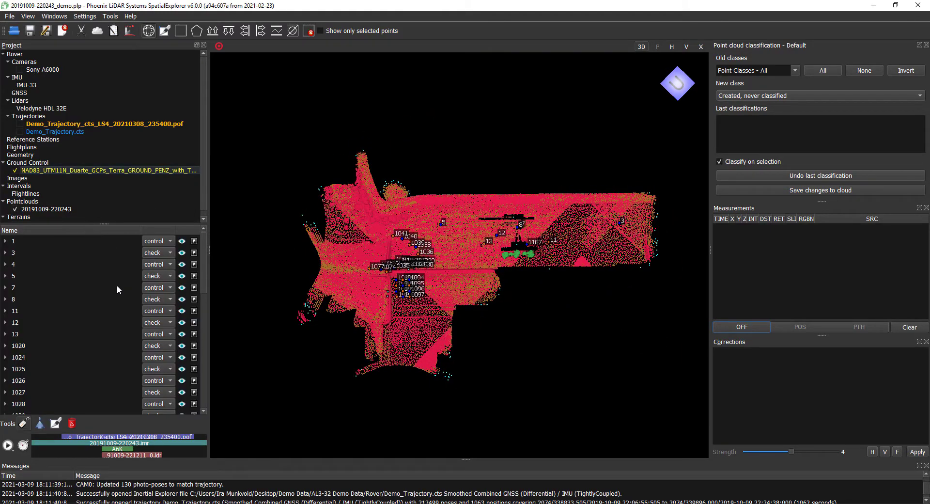
scroll(97, 280, "down", 2)
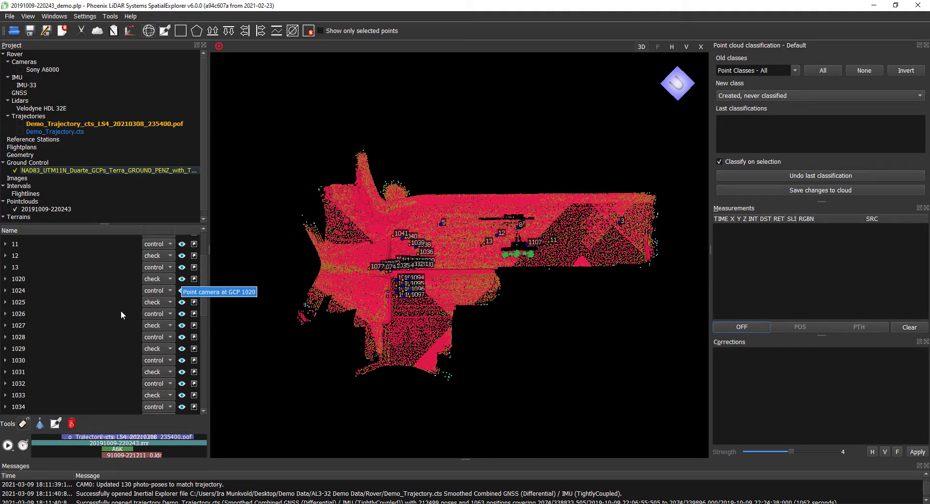
left_click(41, 426)
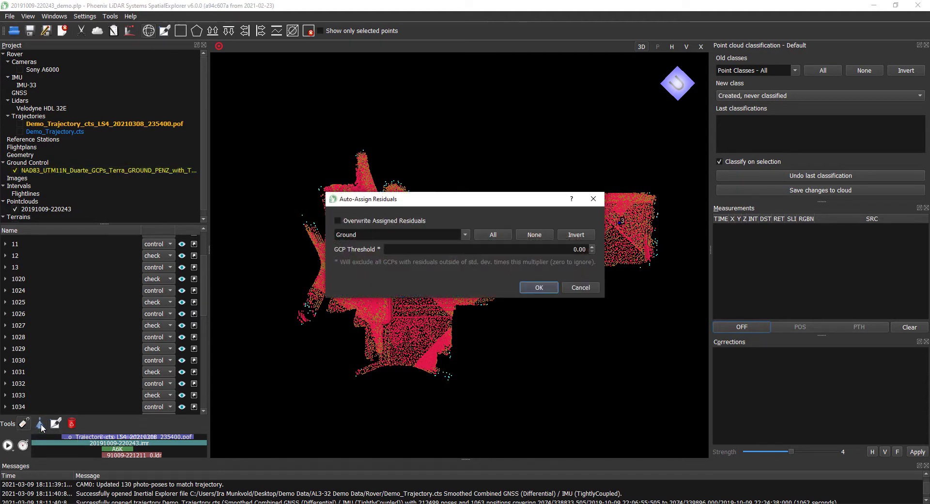
Step: Run Auto-Assign Residuals on Ground points with threshold 0.00, adding vertical GCP corrections
left_click_drag(509, 200, 397, 68)
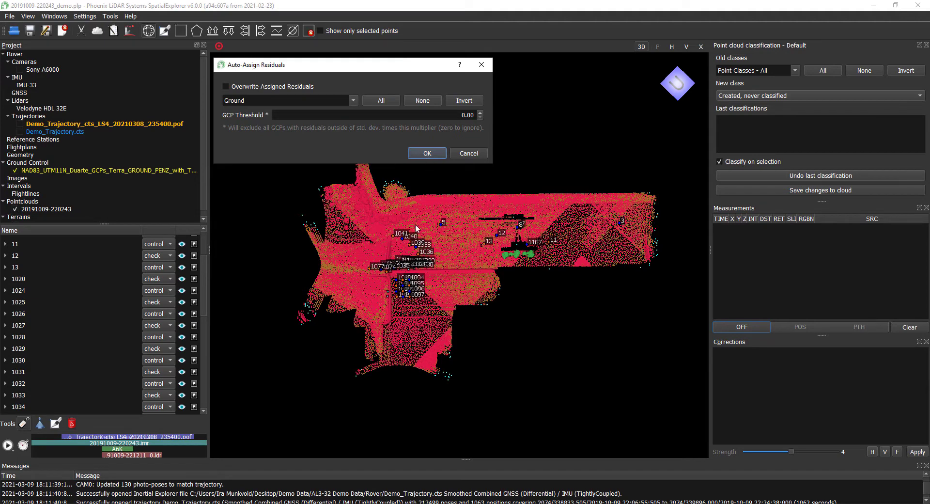
left_click(431, 154)
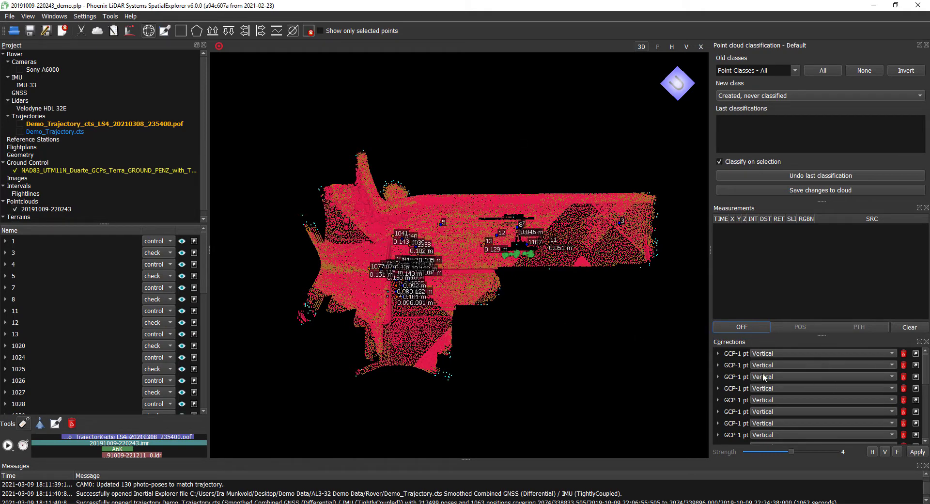
Step: Keep the GCP corrections Vertical and apply them, proposing a 0.114 m vertical LS4 shift
mouse_move(926, 369)
left_mouse_down()
mouse_move(926, 431)
mouse_move(928, 377)
left_mouse_up()
left_click(845, 353)
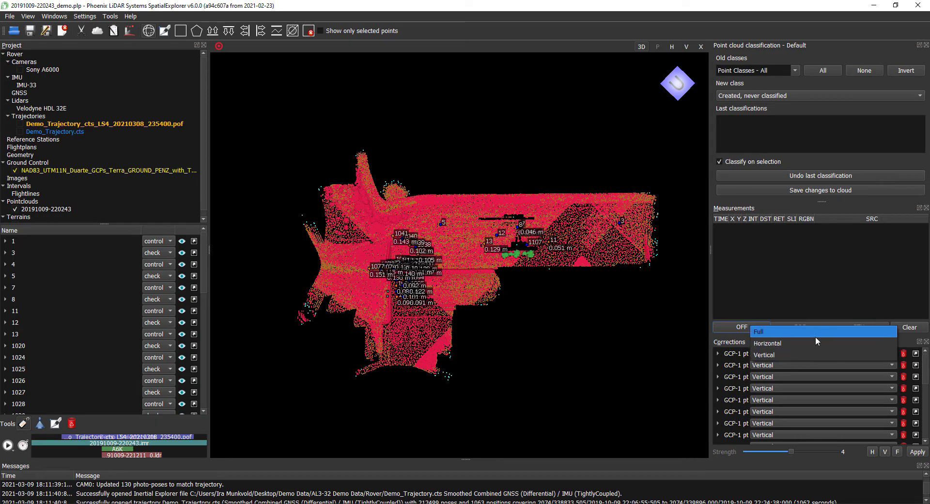
left_click(803, 270)
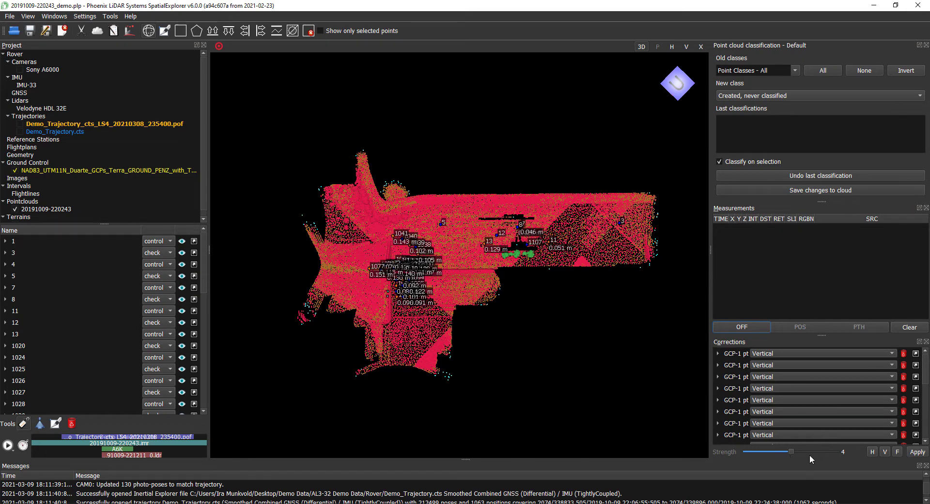
left_click(917, 451)
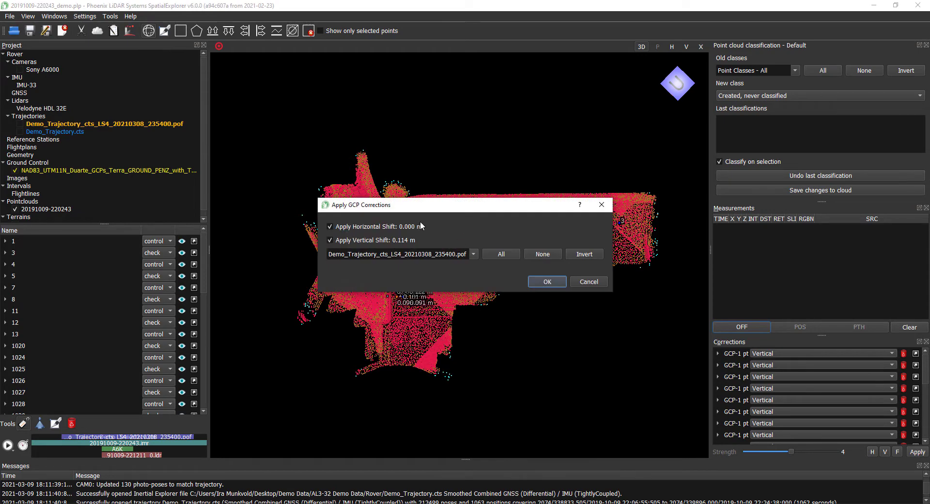
Step: Apply the 0.114 m vertical shift to all trajectories, Demo_Trajectory.cts and the LS4 .pof
left_click_drag(360, 213, 376, 78)
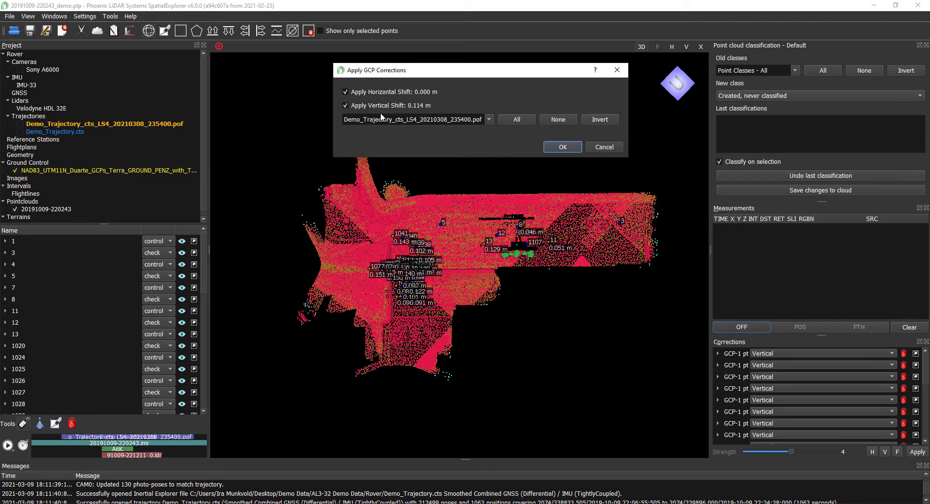
left_click(489, 120)
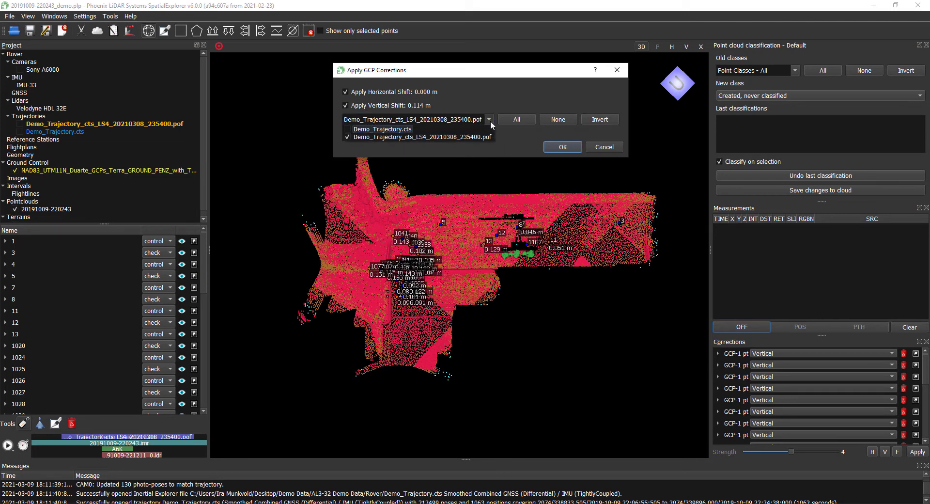
left_click(518, 120)
left_click(489, 120)
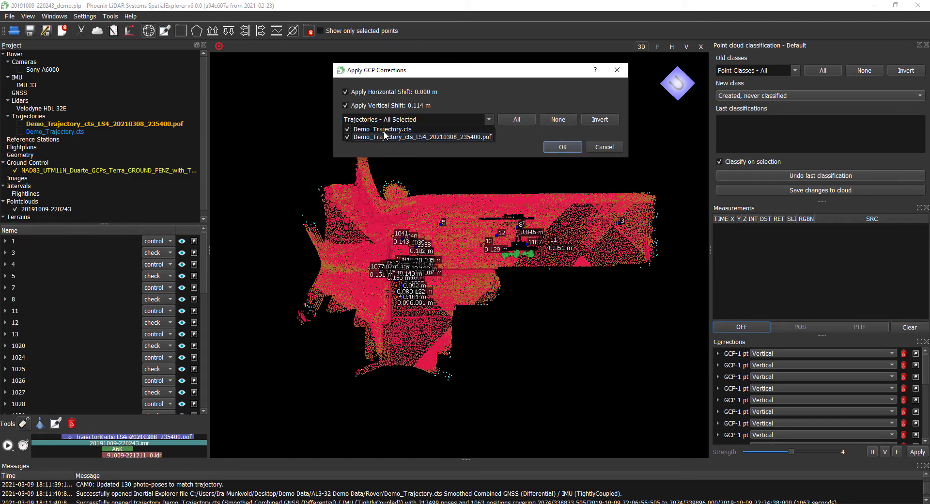
left_click(425, 154)
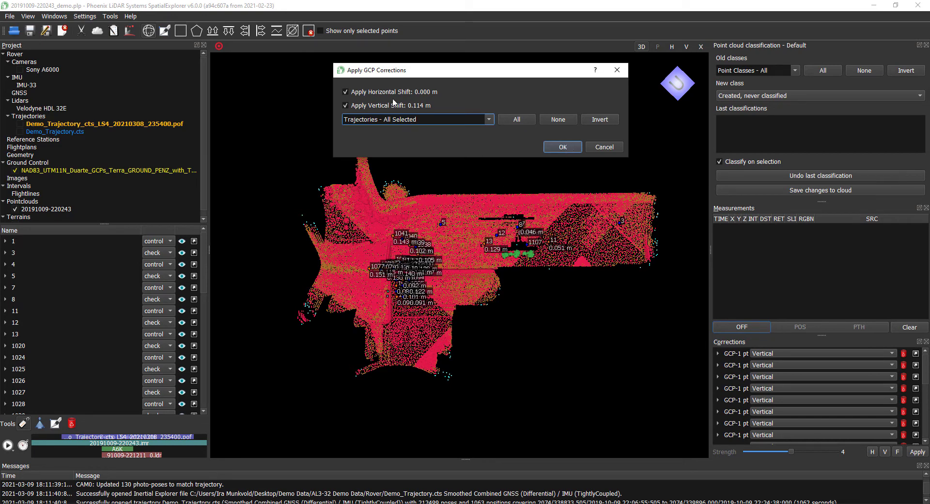
left_click(560, 147)
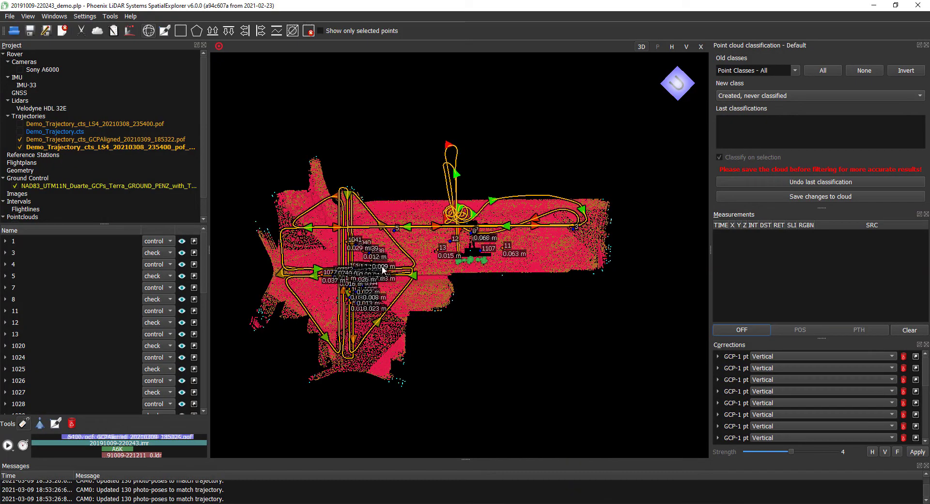
middle_click_drag(410, 280, 518, 266)
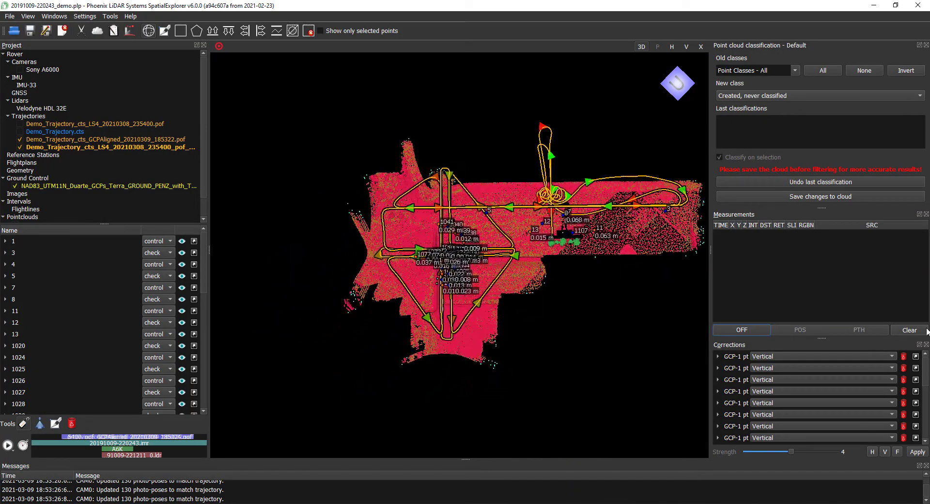
scroll(535, 288, "up", 10)
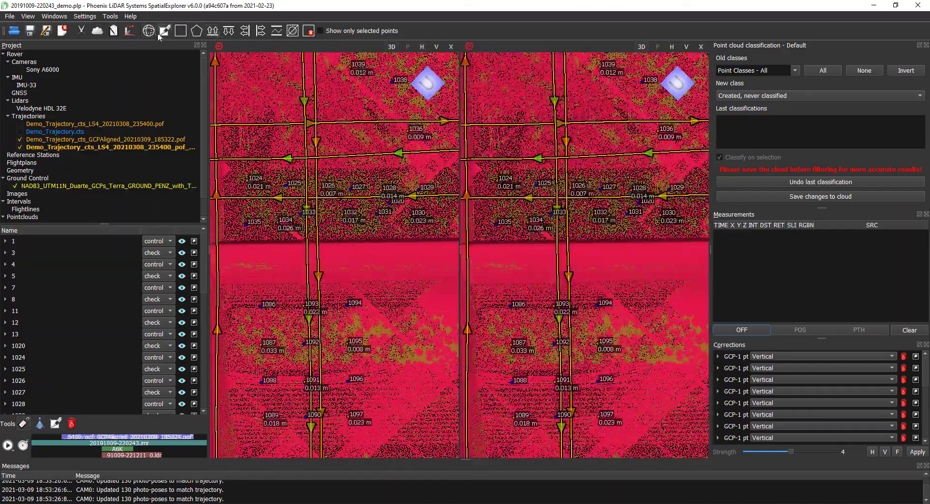
left_click_drag(346, 426, 344, 90)
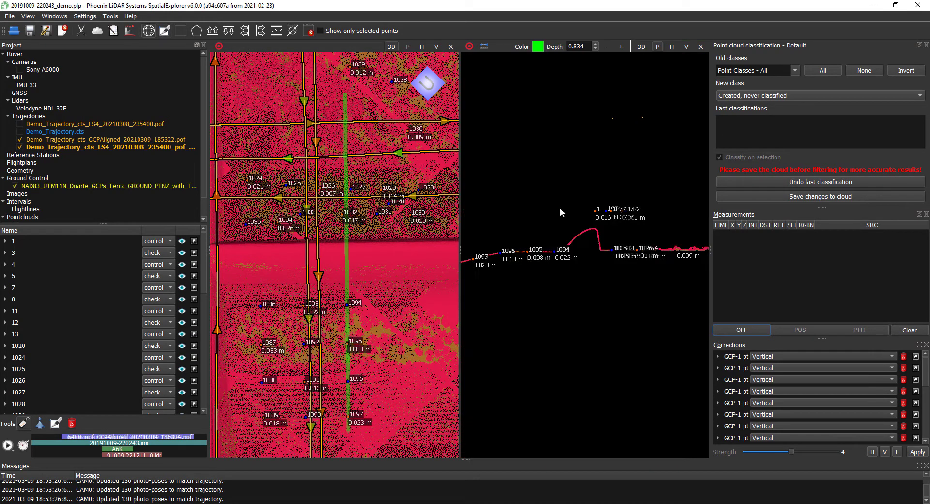
scroll(570, 254, "up", 5)
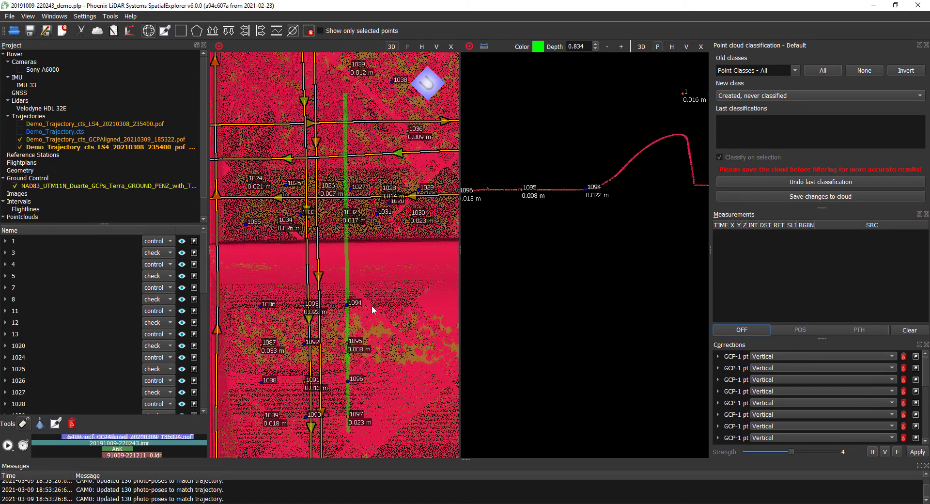
left_click_drag(609, 221, 661, 148)
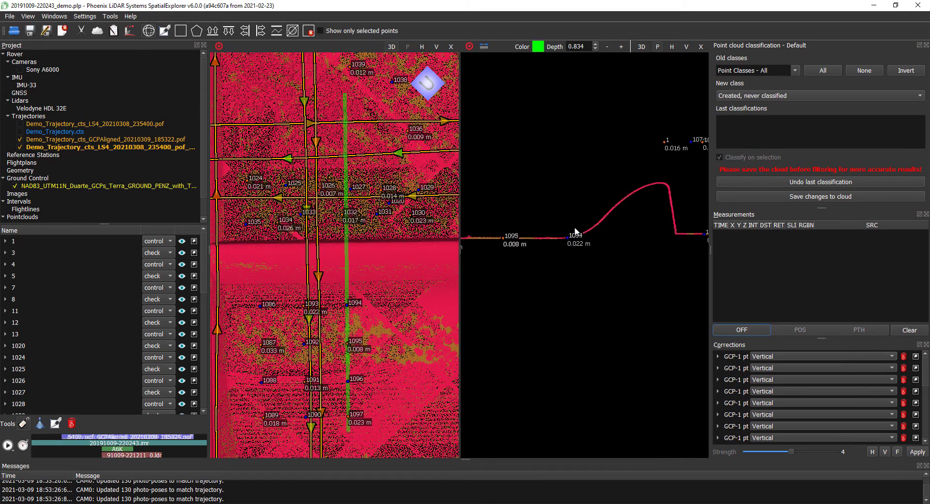
scroll(543, 228, "down", 5)
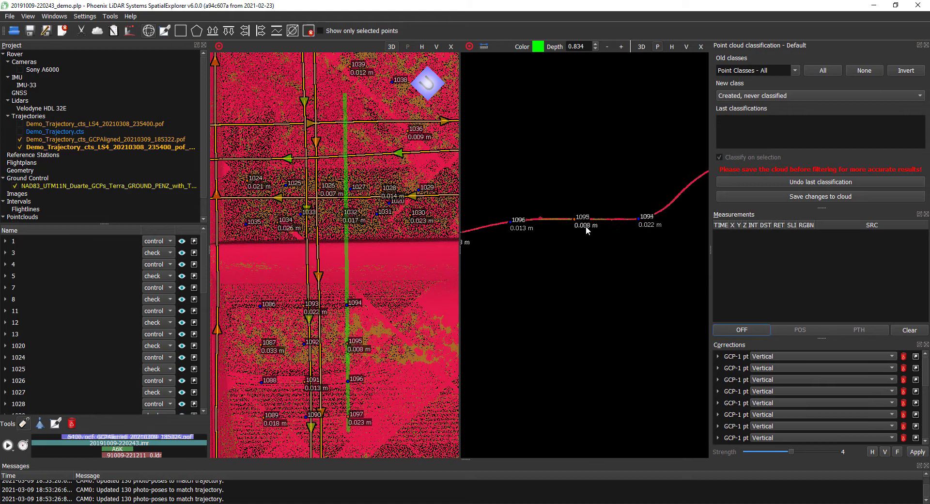
scroll(515, 176, "up", 5)
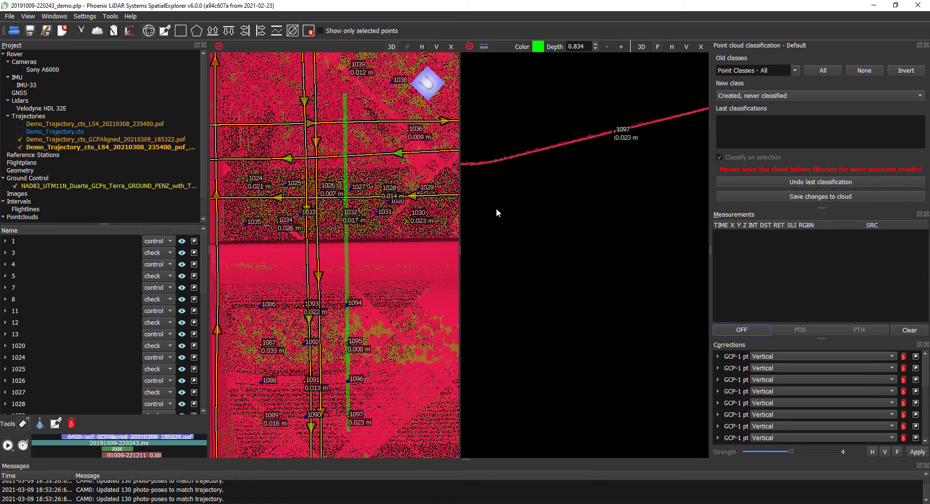
left_click_drag(573, 200, 492, 298)
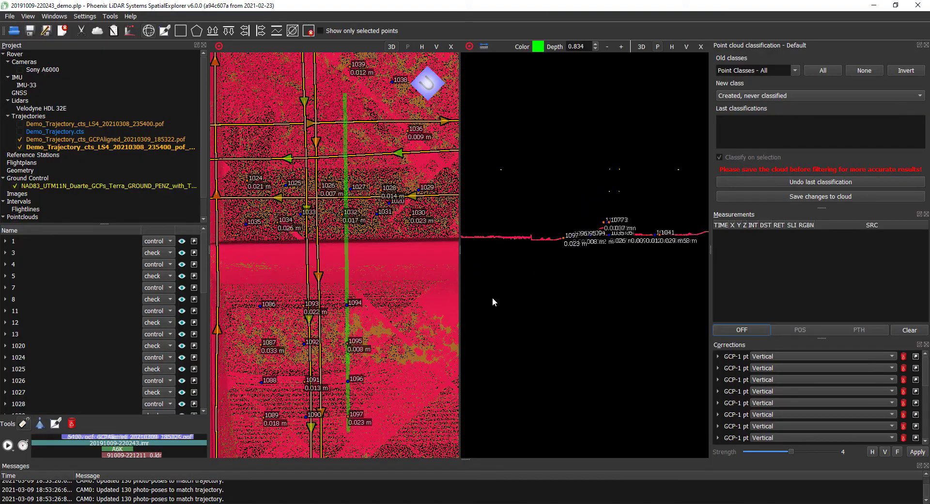
left_click(700, 47)
scroll(457, 268, "down", 5)
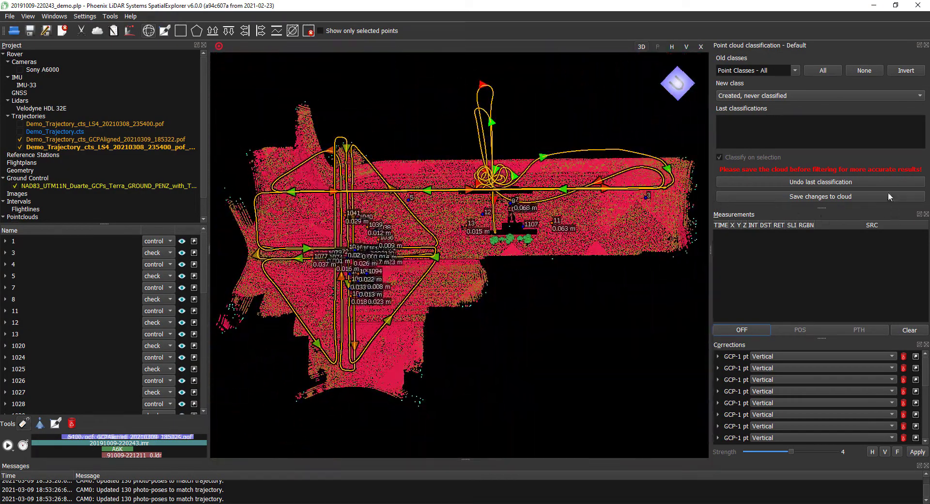
Step: Save changes to the cloud and compare the two GCPAligned trajectories' properties
left_click(826, 198)
left_click(57, 140)
left_click(65, 148)
left_click(85, 141)
left_click(160, 148)
Step: Hide the 185322 aligned trajectory and inspect LS4 GCPAligned_20210309_185324.pof residuals (0.01–0.07 m)
left_click_drag(559, 226, 17, 148)
left_click(18, 147)
left_click_drag(400, 301, 491, 300)
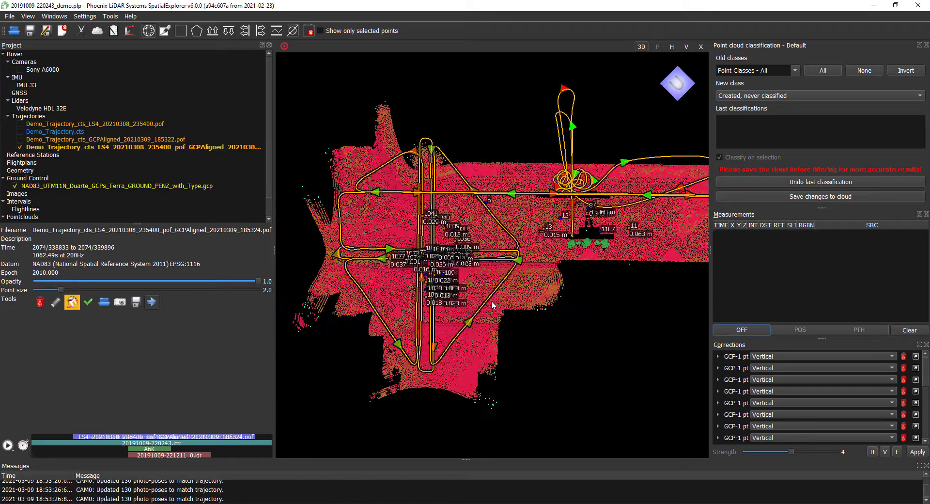
scroll(434, 293, "down", 4)
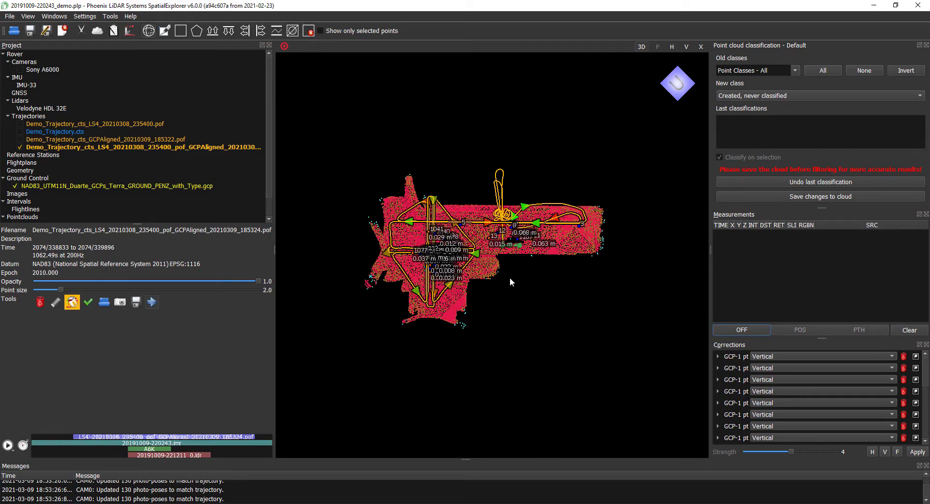
scroll(497, 316, "up", 5)
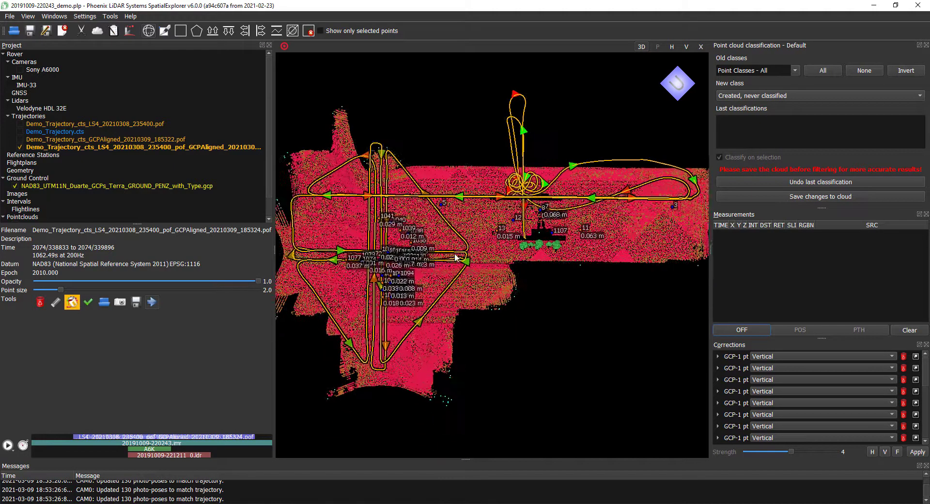
left_click_drag(479, 299, 401, 341)
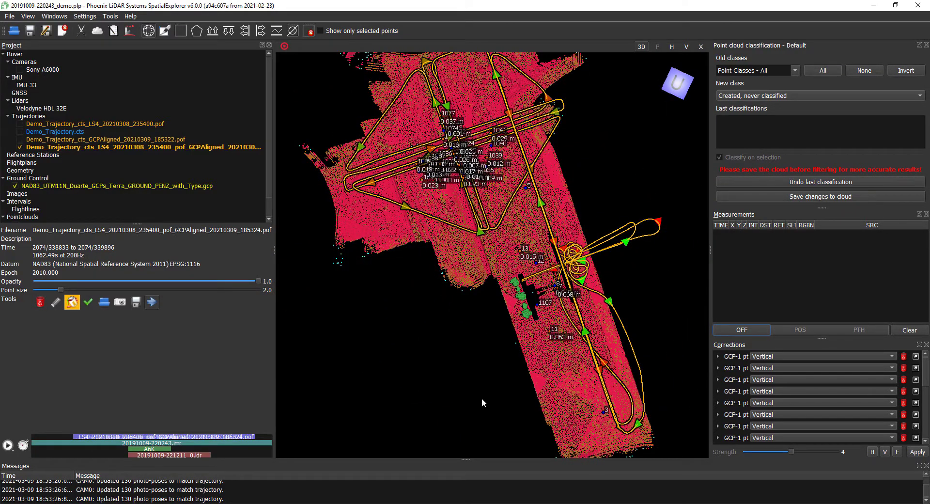
left_click_drag(475, 336, 551, 388)
scroll(548, 388, "down", 3)
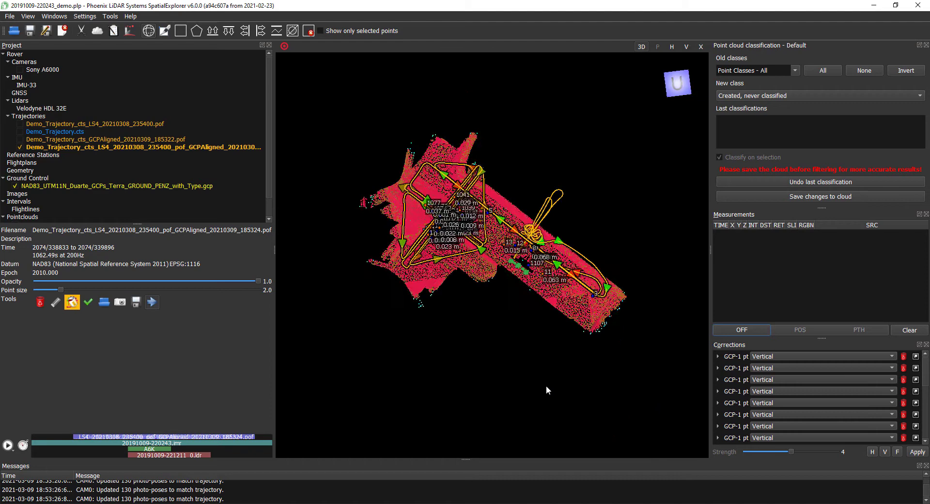
scroll(545, 385, "down", 1)
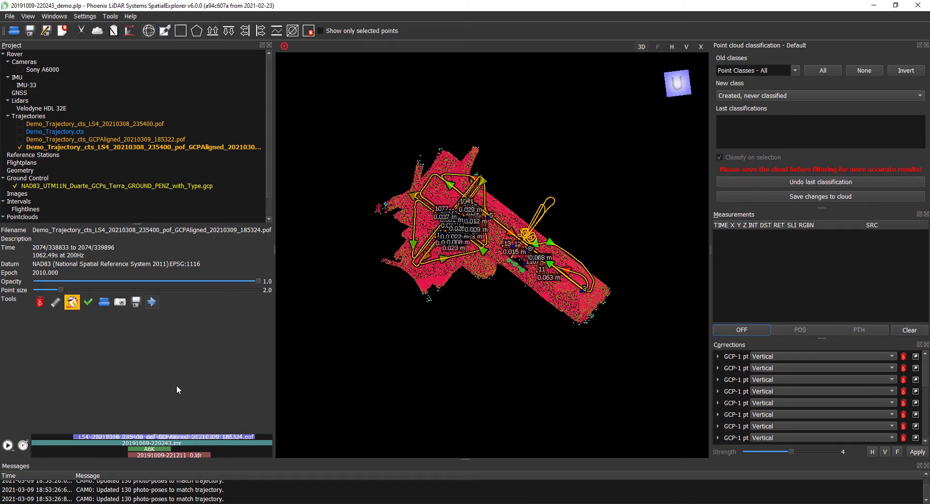